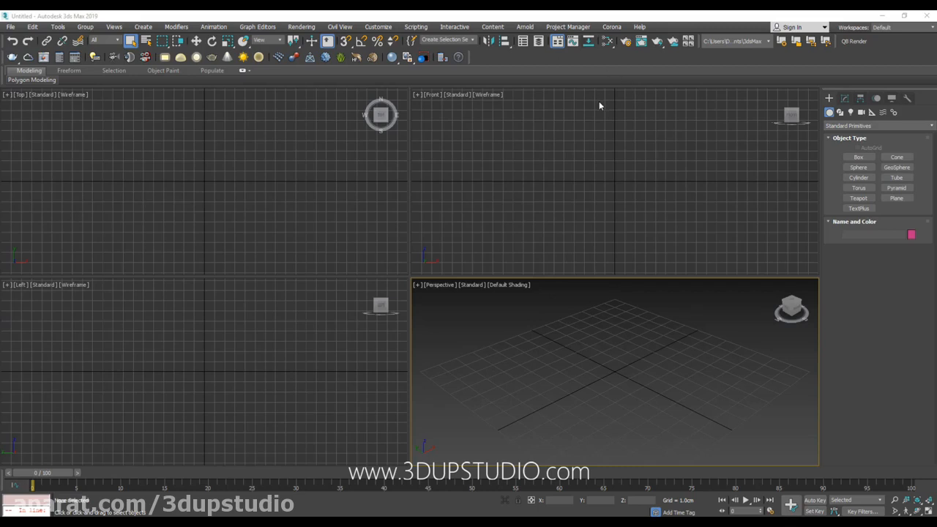
pyautogui.click(301, 27)
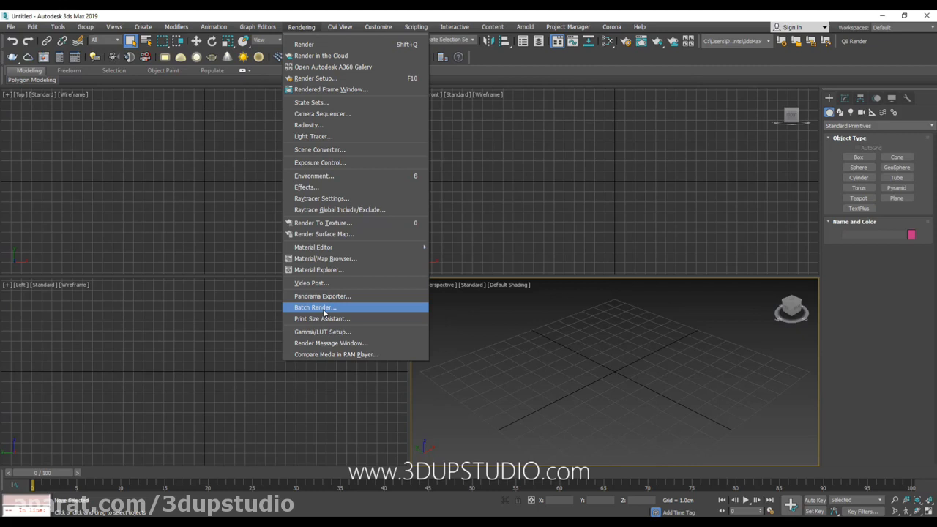
pyautogui.click(530, 363)
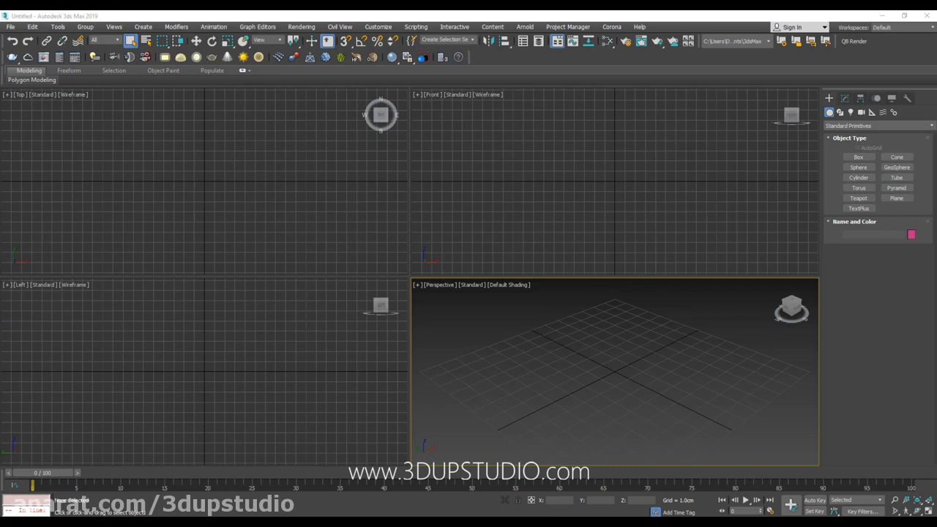
# Open the Armchair-Corona scene from New folder (3) and continue past the missing external files.
pyautogui.moveTo(936, 139); pyautogui.dragTo(546, 97)
pyautogui.click(547, 222)
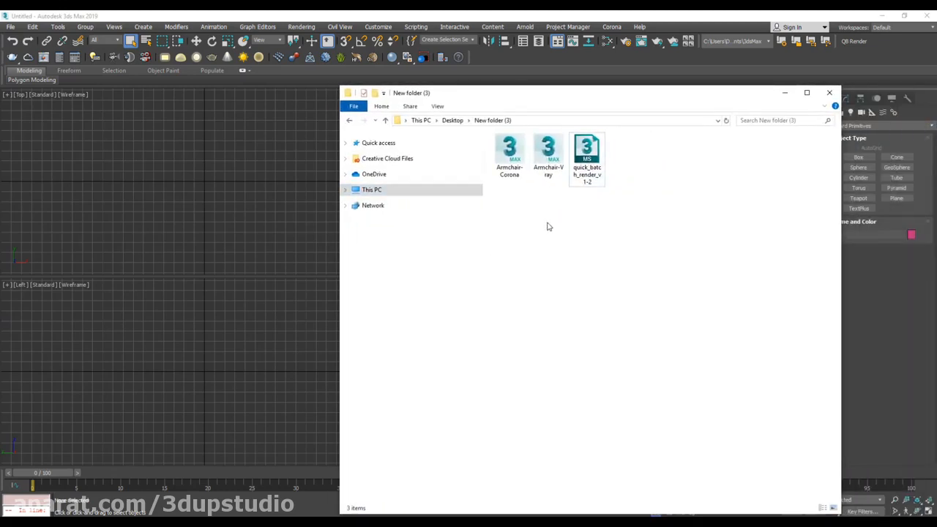
pyautogui.click(518, 174)
pyautogui.click(554, 171)
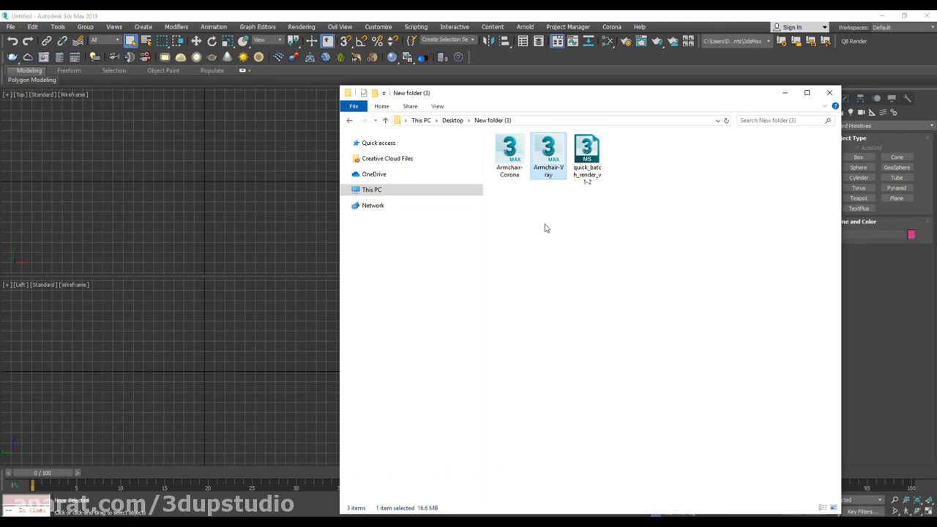
pyautogui.moveTo(513, 177); pyautogui.dragTo(165, 215)
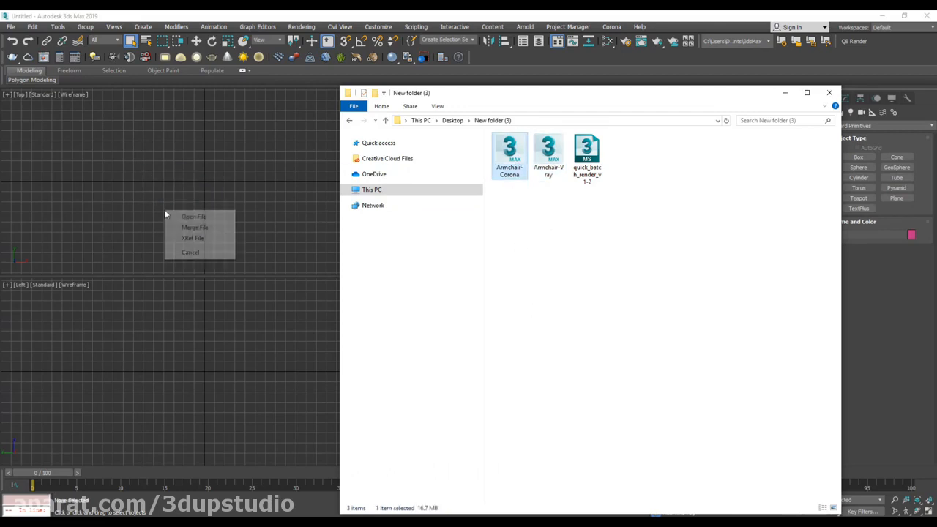
pyautogui.click(193, 217)
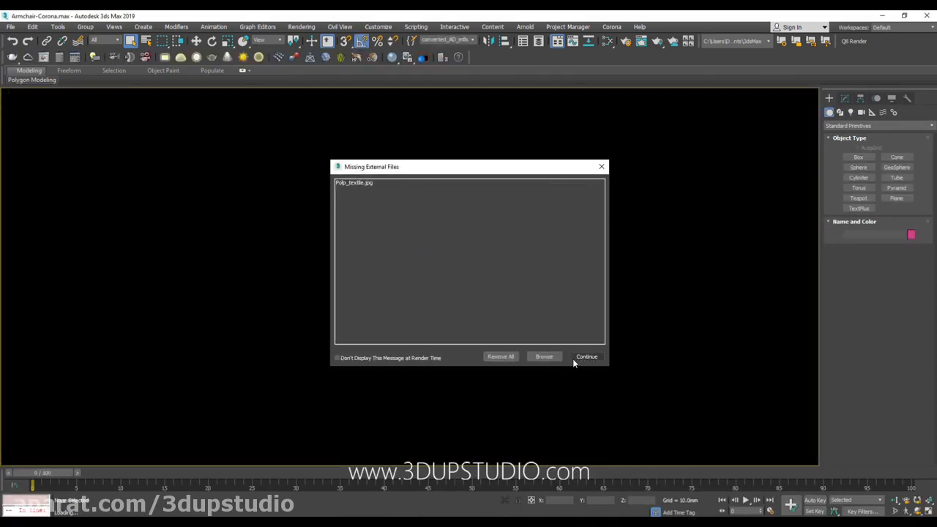
pyautogui.click(574, 360)
# Switch the camera view of the armchair to default shading.
pyautogui.click(400, 215)
pyautogui.click(605, 199)
pyautogui.press('F3')
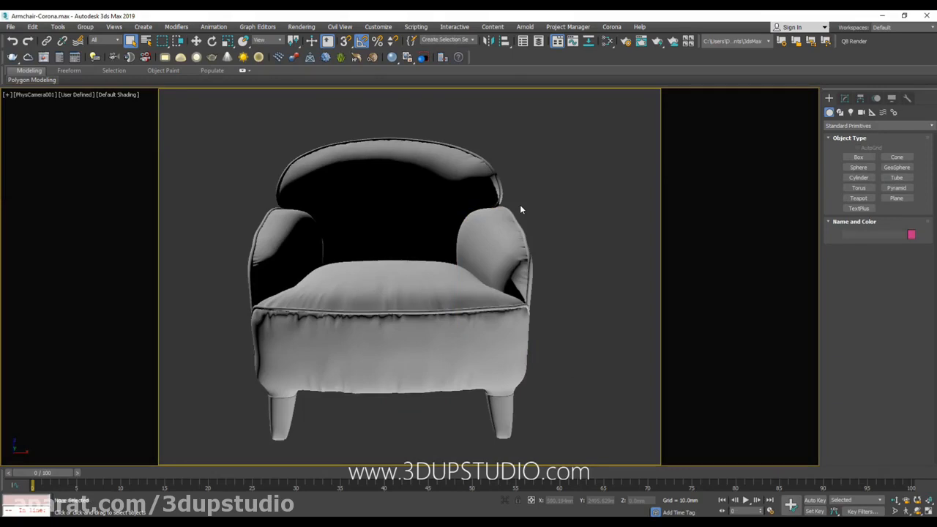
# Review the Corona render setup: the time limit, the saved output file and the camera post-processing settings.
pyautogui.click(625, 42)
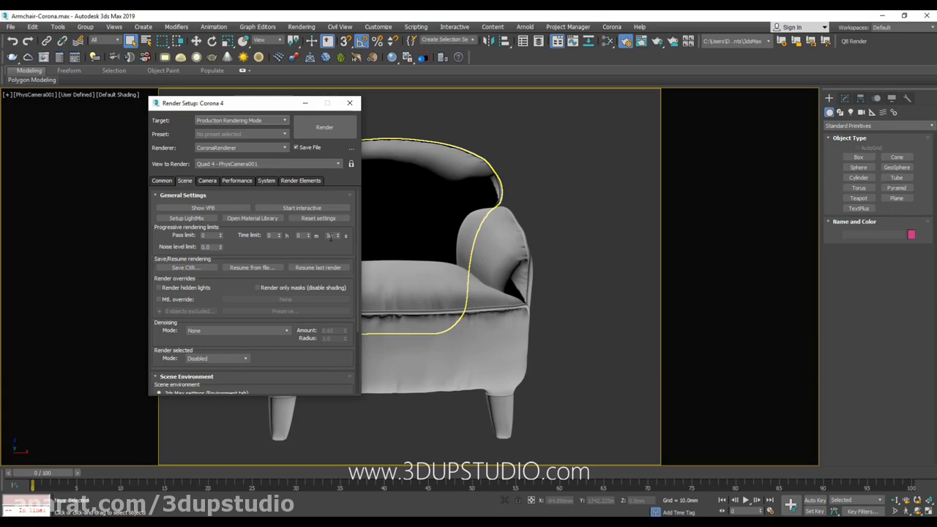
pyautogui.write('0')
pyautogui.click(163, 180)
pyautogui.scroll(-5, 167, 278)
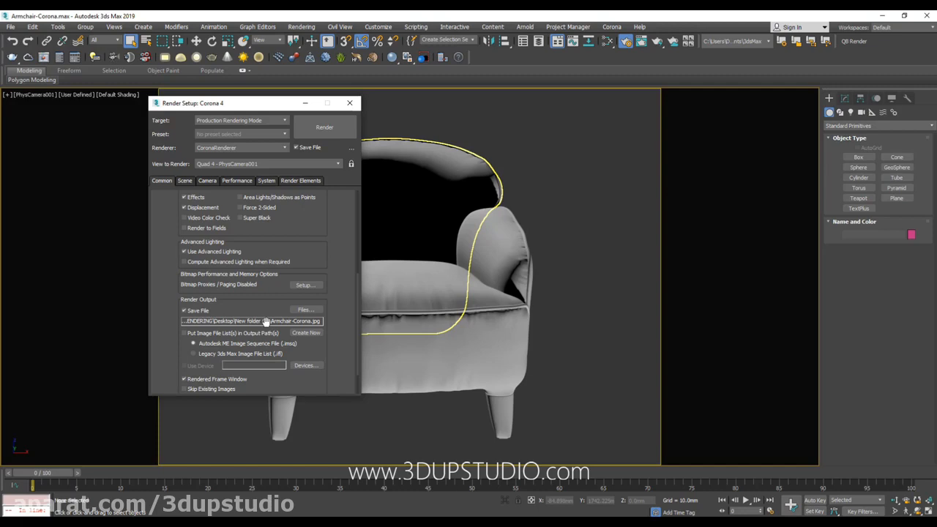
pyautogui.click(206, 181)
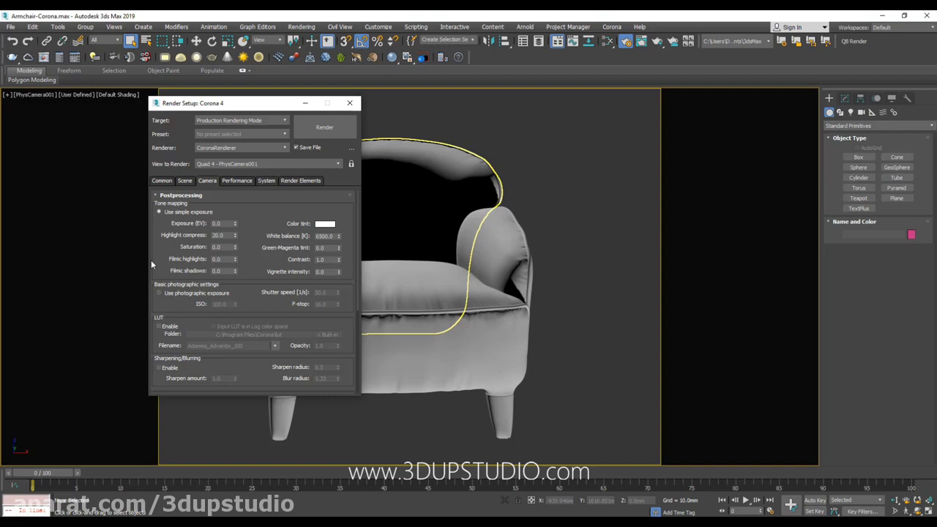
pyautogui.click(585, 289)
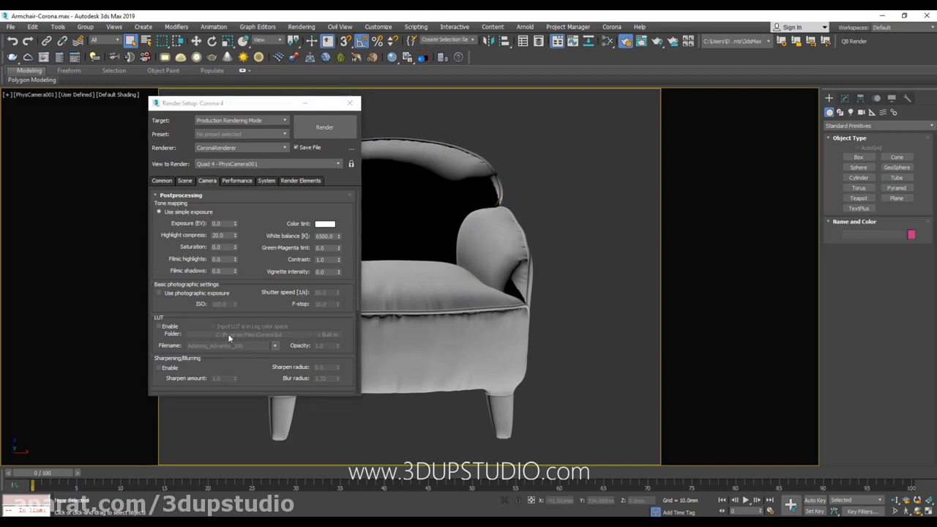
# Reset to an empty scene without saving the changes to the Corona armchair file.
pyautogui.click(6, 27)
pyautogui.click(22, 58)
pyautogui.click(469, 283)
pyautogui.click(456, 284)
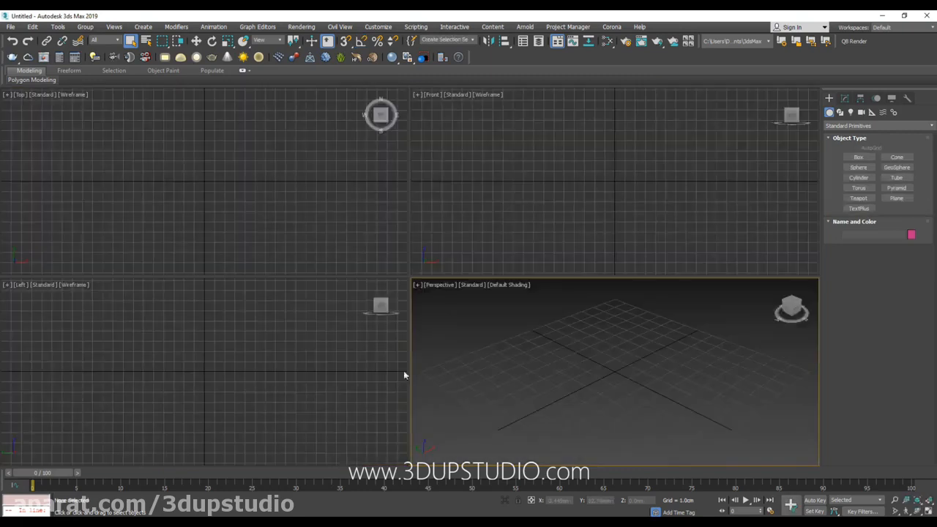
# Open the Armchair-Vray scene from New folder (3) and continue past the missing external files.
pyautogui.click(242, 521)
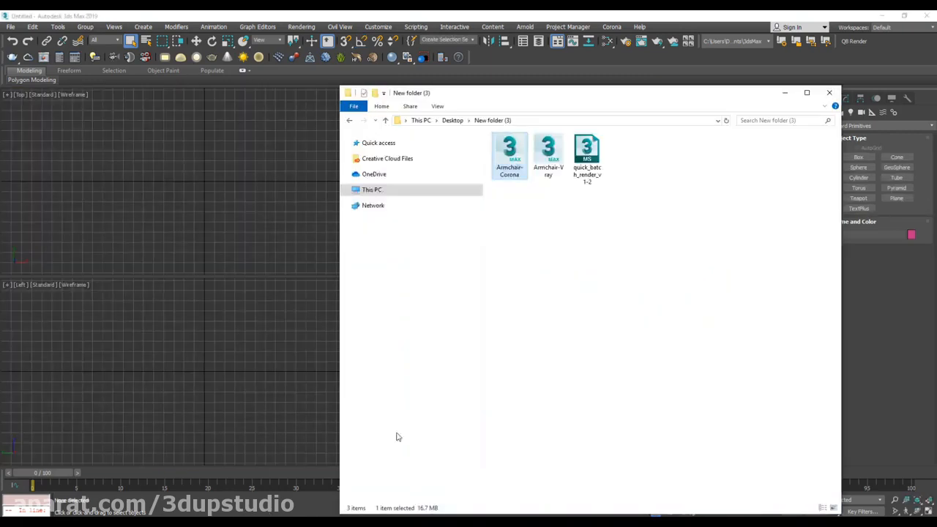
pyautogui.moveTo(556, 152); pyautogui.dragTo(241, 160)
pyautogui.click(274, 166)
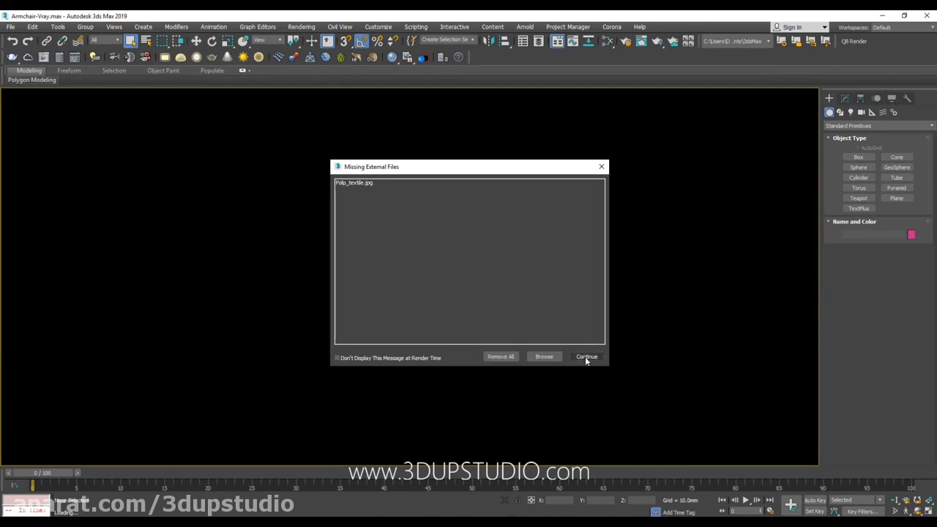
pyautogui.click(586, 356)
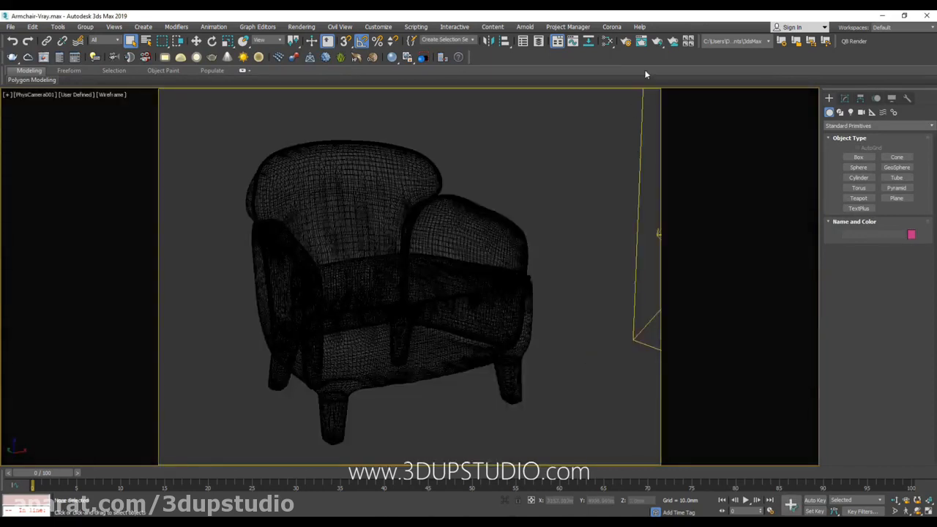
# Review the V-Ray render setup: the saved output file and the progressive image sampler's render time limit.
pyautogui.click(625, 44)
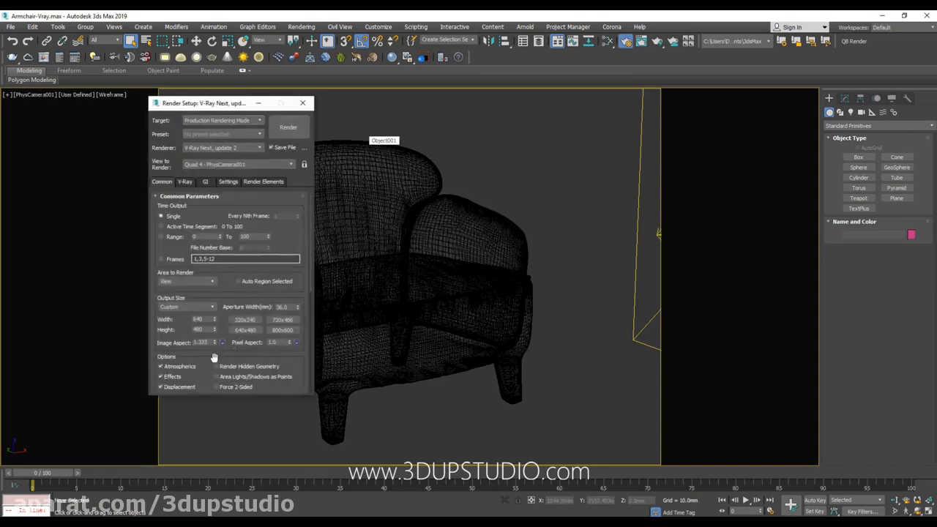
pyautogui.scroll(-6, 213, 357)
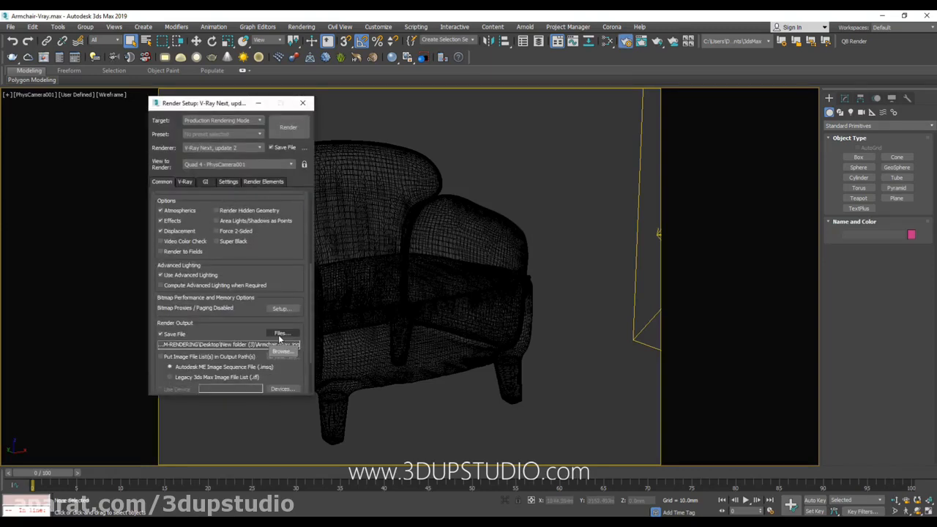
pyautogui.click(192, 183)
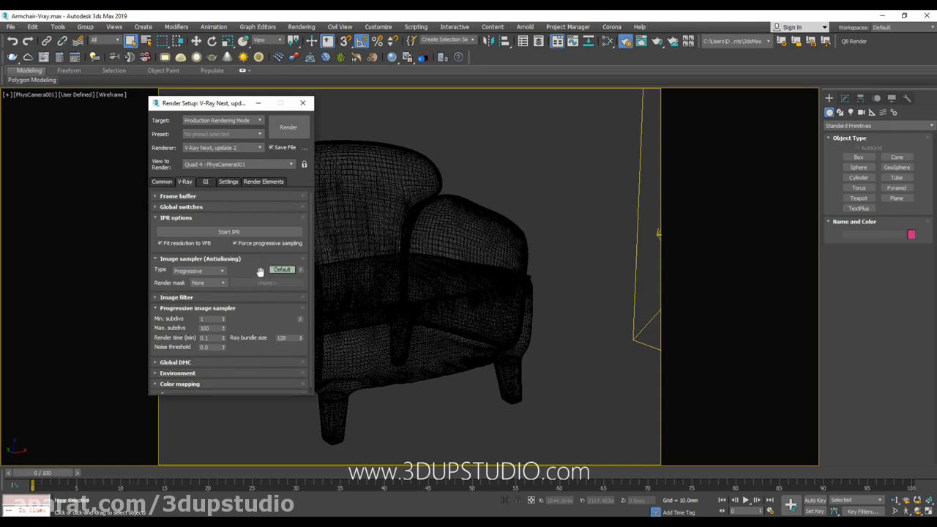
pyautogui.scroll(-1, 254, 333)
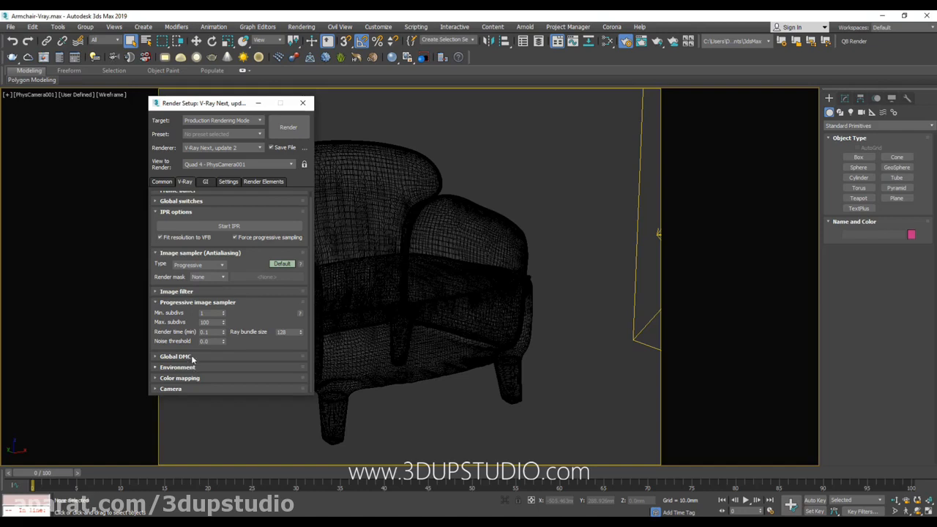
pyautogui.doubleClick(203, 332)
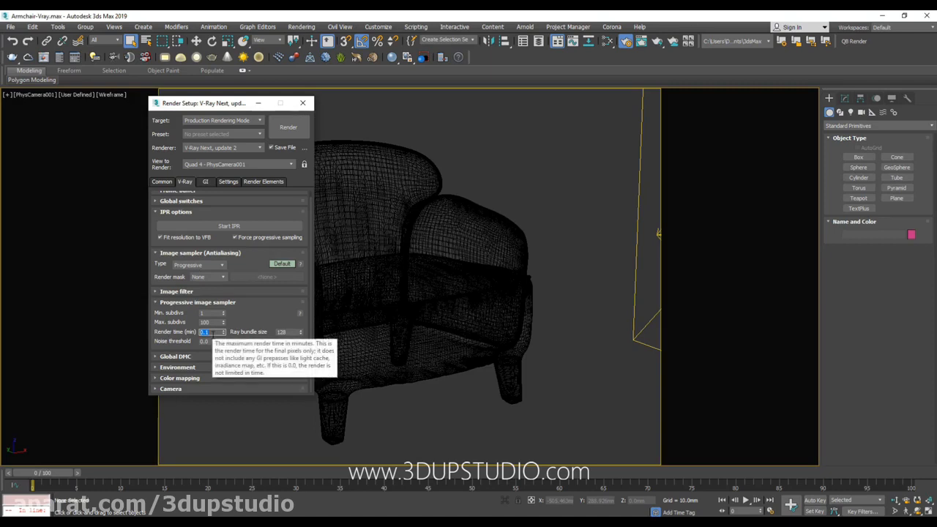
# Try the Bucket image sampler type in the V-Ray settings and return to Progressive.
pyautogui.click(219, 267)
pyautogui.click(204, 277)
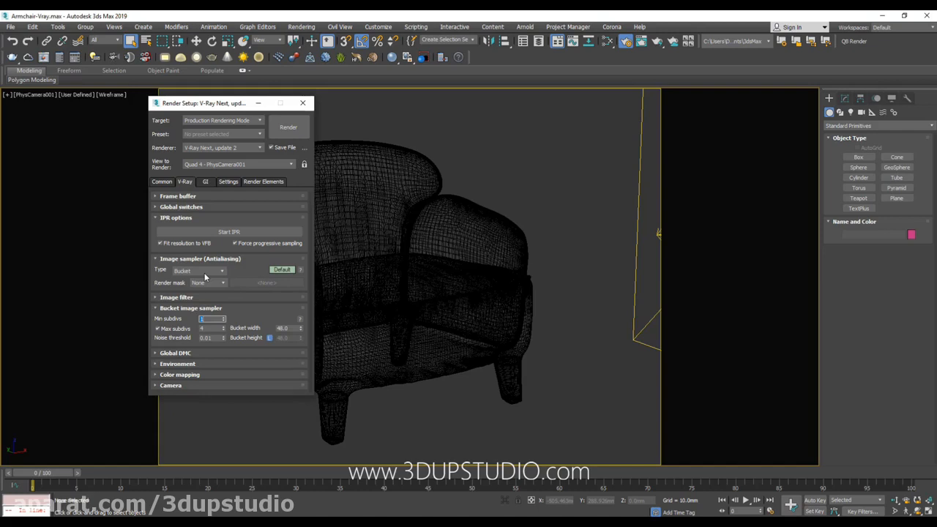
pyautogui.click(210, 270)
pyautogui.click(201, 286)
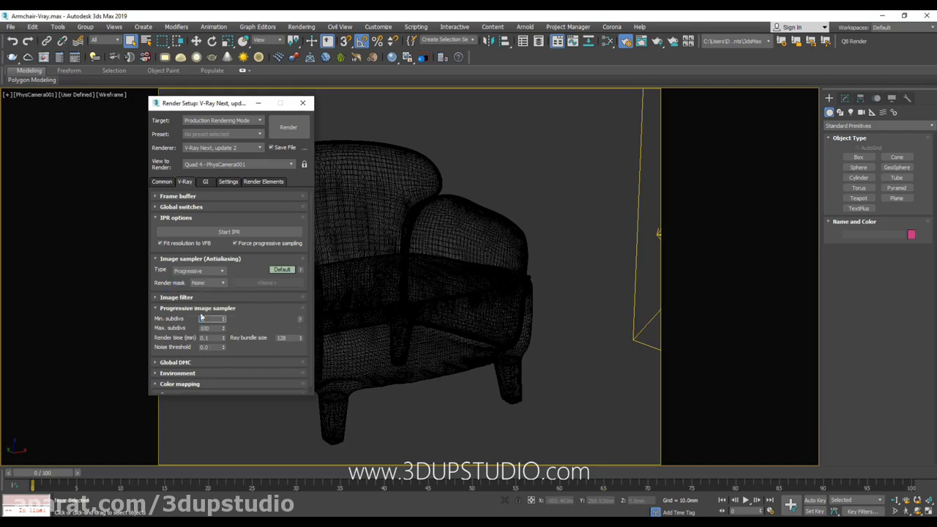
pyautogui.click(210, 337)
# Discard the changes to the V-Ray armchair file and reset to an empty scene.
pyautogui.click(9, 28)
pyautogui.click(21, 60)
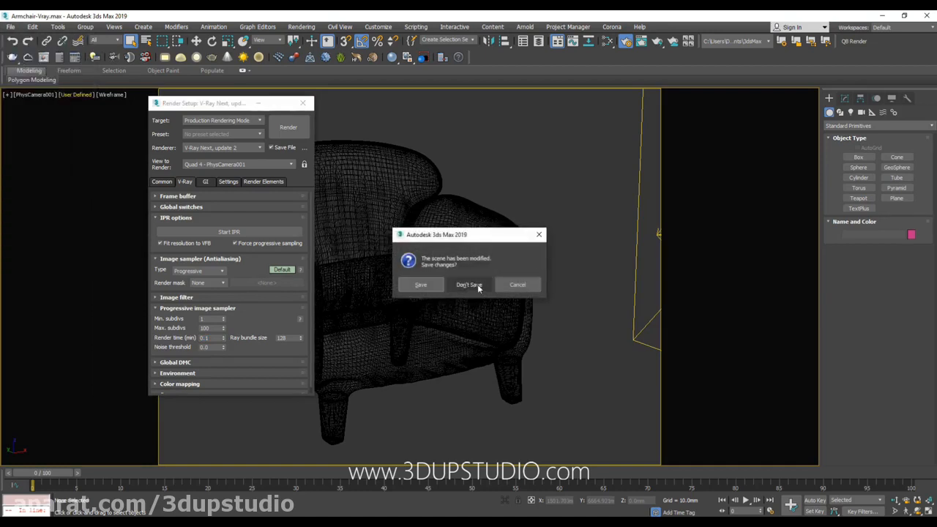
pyautogui.click(477, 284)
pyautogui.click(441, 285)
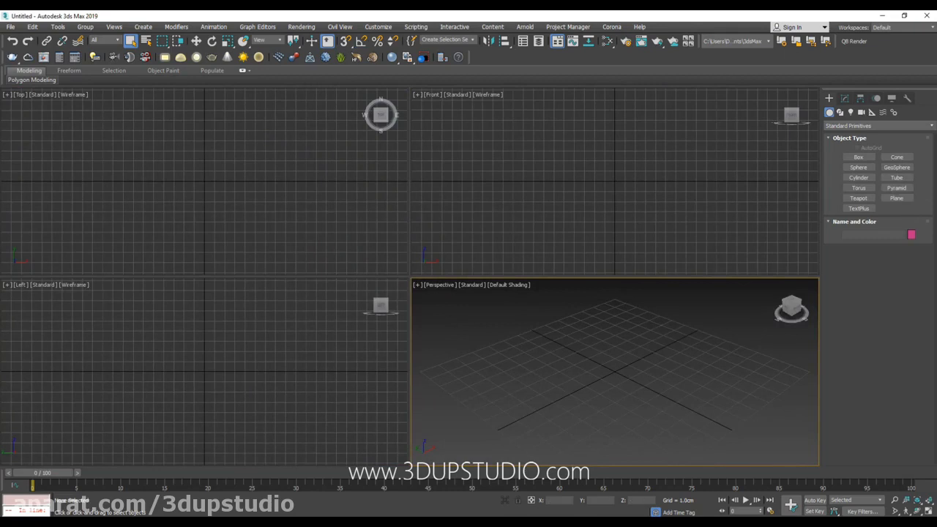
# Load the quick_batch_render_v1-2 script from New folder (3) into 3ds Max.
pyautogui.hotkey('alt', 'Tab')
pyautogui.moveTo(594, 186); pyautogui.dragTo(186, 195)
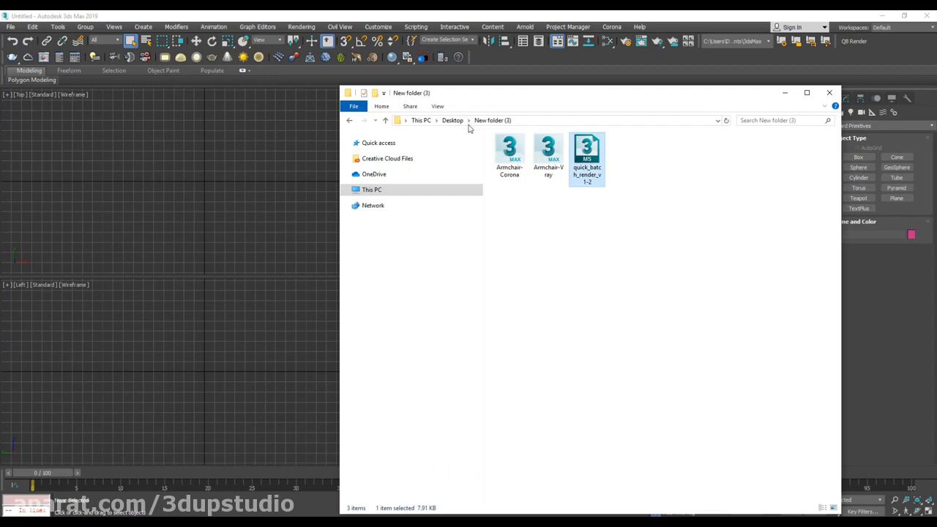
pyautogui.hotkey('alt', 'Tab')
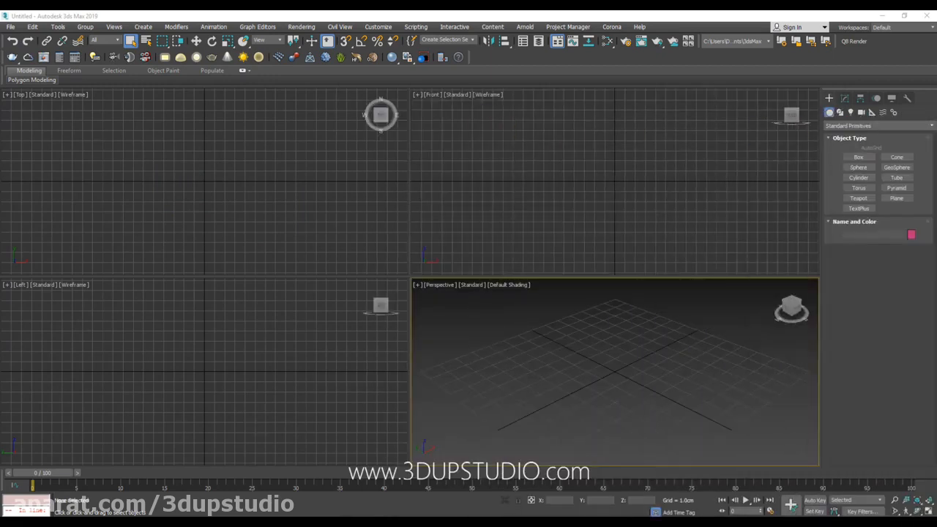
# Find the Quick Batch Render action under Spline Dynamics - free scripts and create a new toolbar named Quick Batch.
pyautogui.click(369, 29)
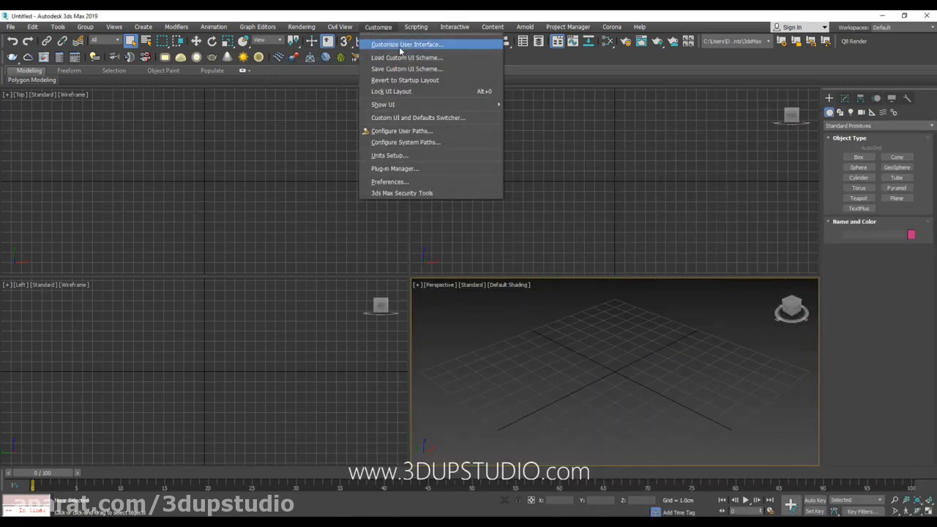
pyautogui.click(399, 44)
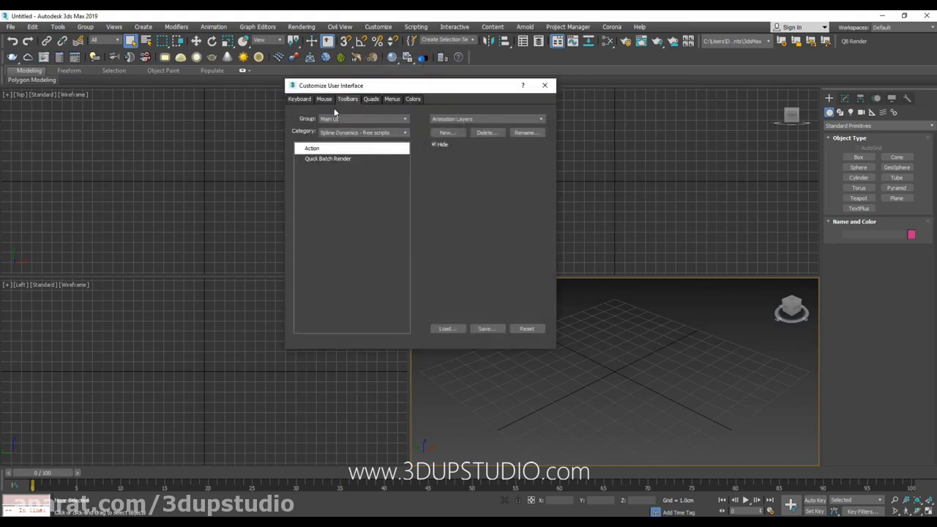
pyautogui.click(333, 160)
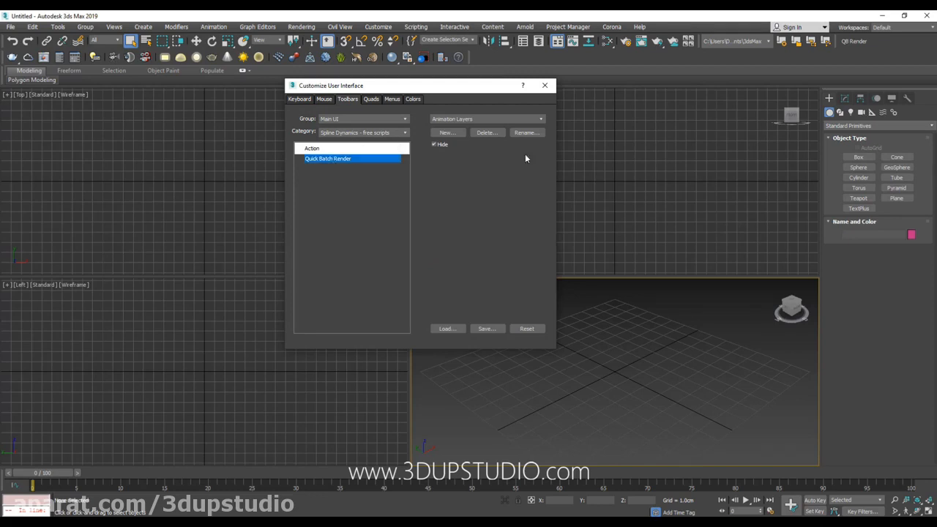
pyautogui.click(448, 134)
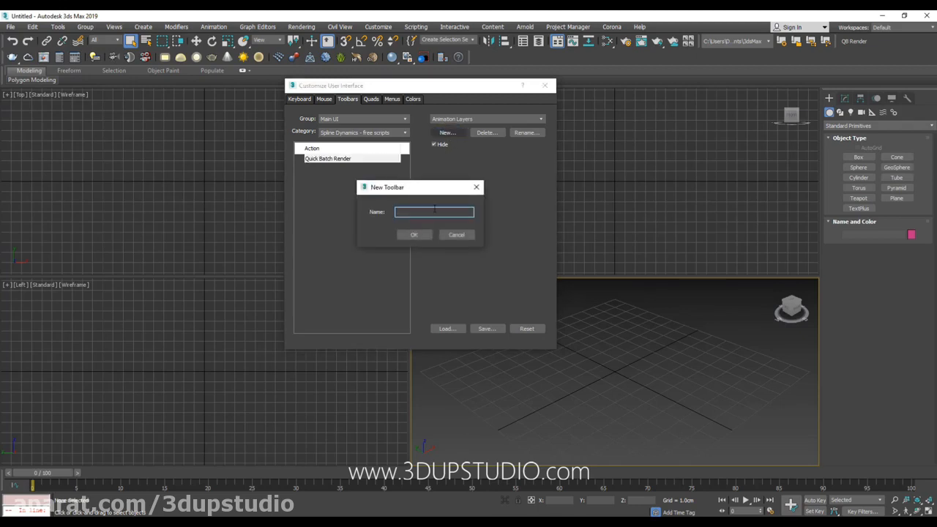
pyautogui.write('Quick Batch')
pyautogui.click(404, 235)
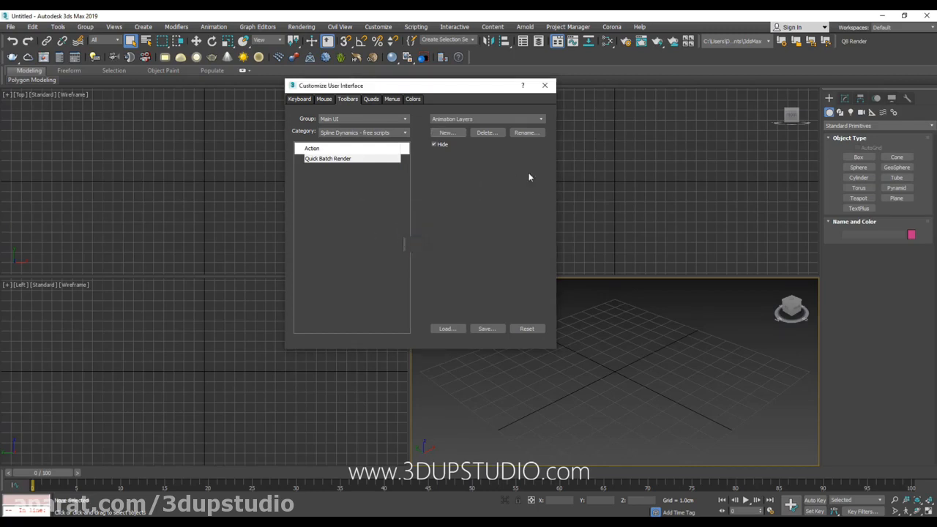
# Add the Quick Batch Render action to the new floating toolbar and place it over the Front viewport.
pyautogui.moveTo(404, 242); pyautogui.dragTo(593, 208)
pyautogui.moveTo(322, 158); pyautogui.dragTo(594, 212)
pyautogui.moveTo(588, 212); pyautogui.dragTo(694, 140)
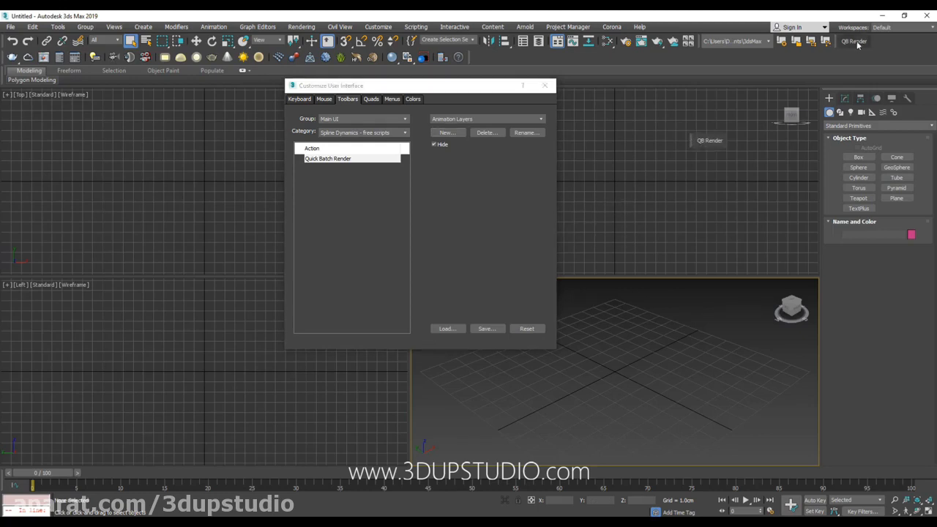
# Delete the duplicate QB Render button from the floating toolbar and finish customizing the interface.
pyautogui.rightClick(712, 143)
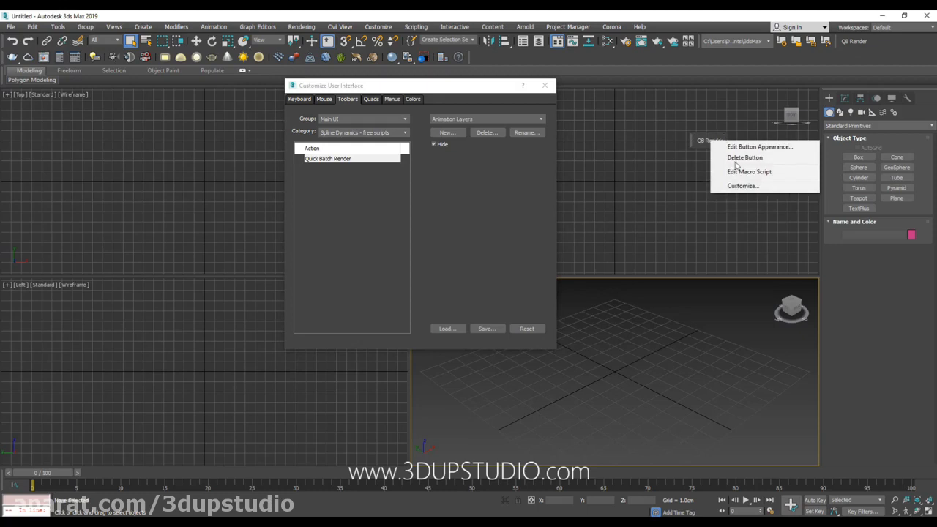
pyautogui.click(741, 155)
pyautogui.click(454, 304)
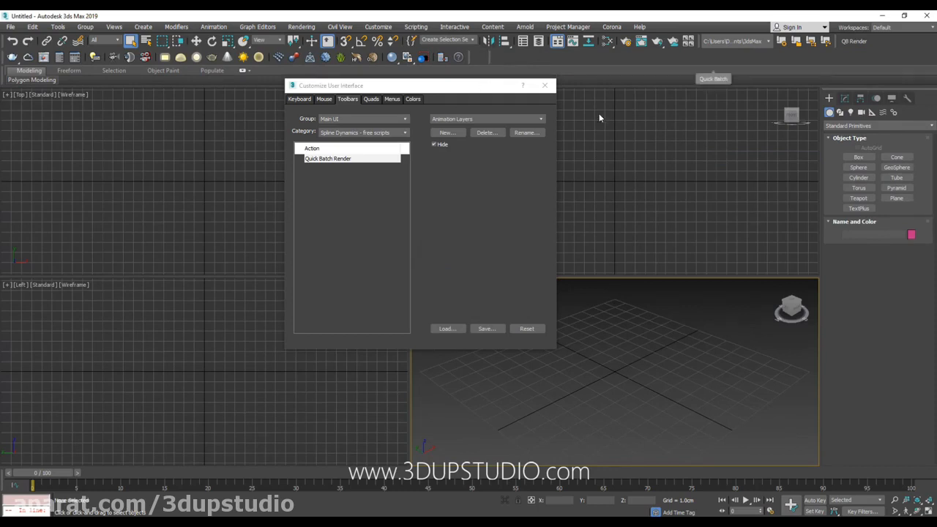
pyautogui.click(545, 87)
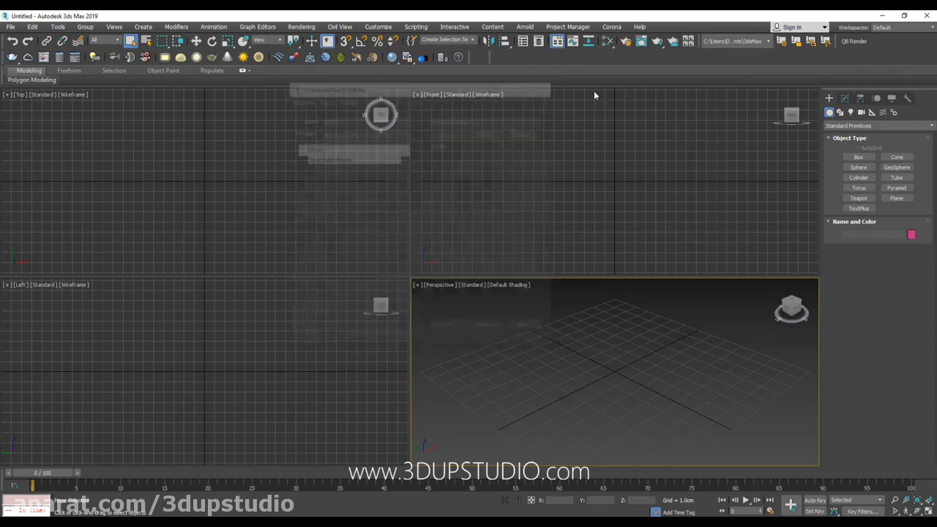
# Open Quick Batch Render and load the Armchair-Corona and Armchair-Vray scenes from New folder (3) into the first two file slots.
pyautogui.click(852, 42)
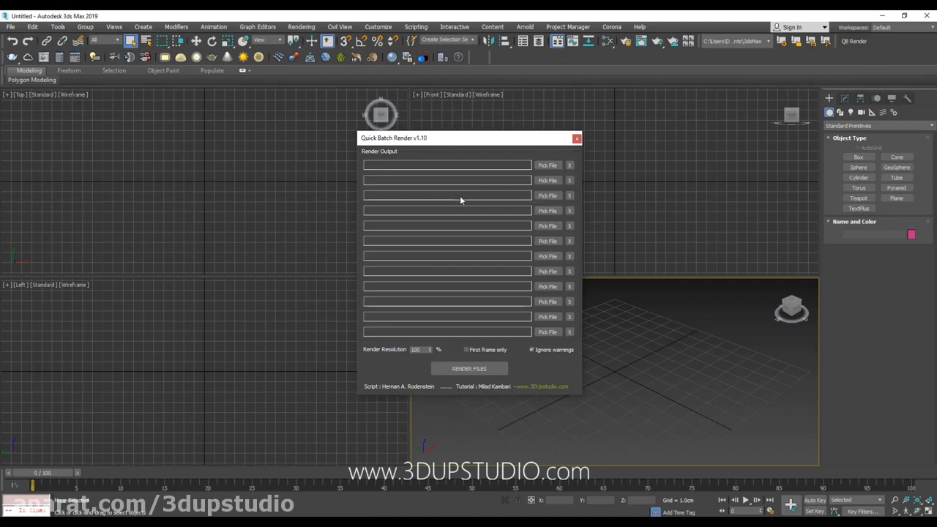
pyautogui.moveTo(436, 147); pyautogui.dragTo(416, 145)
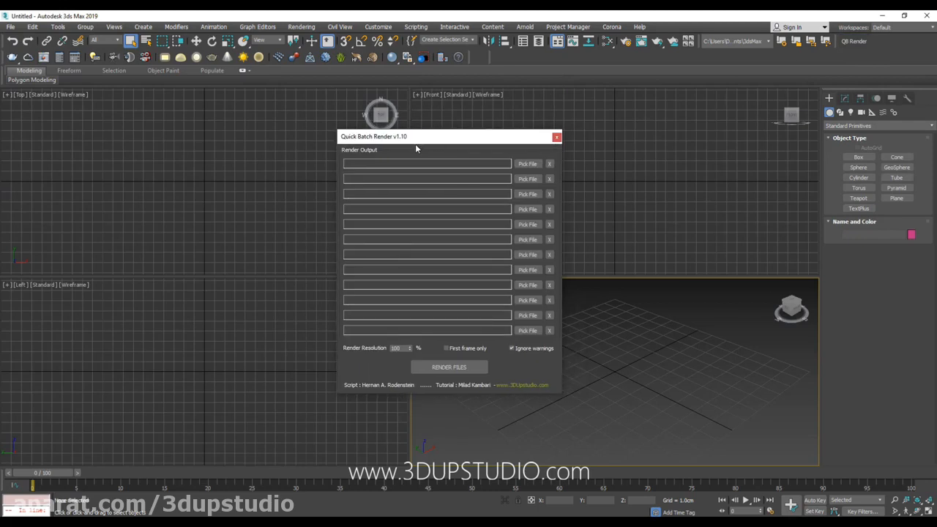
pyautogui.click(521, 164)
pyautogui.doubleClick(91, 89)
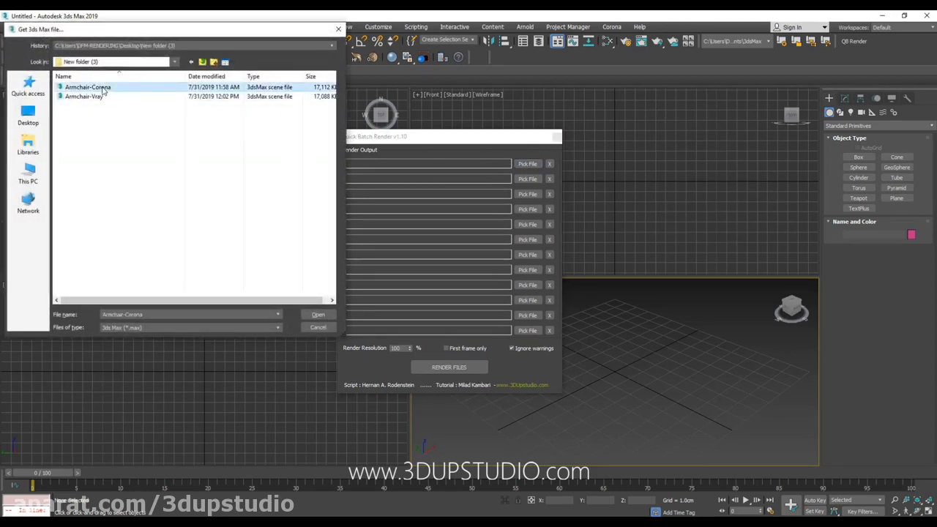
pyautogui.click(529, 180)
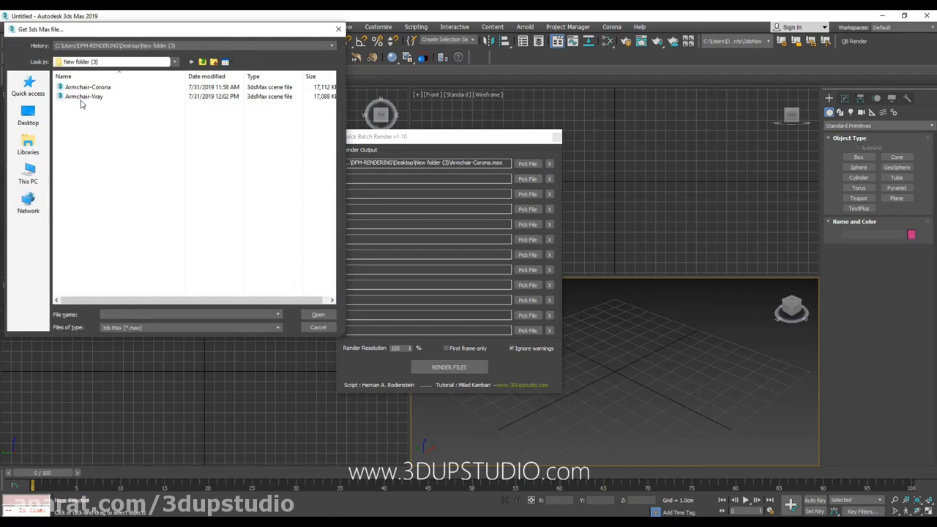
pyautogui.click(82, 97)
pyautogui.doubleClick(97, 97)
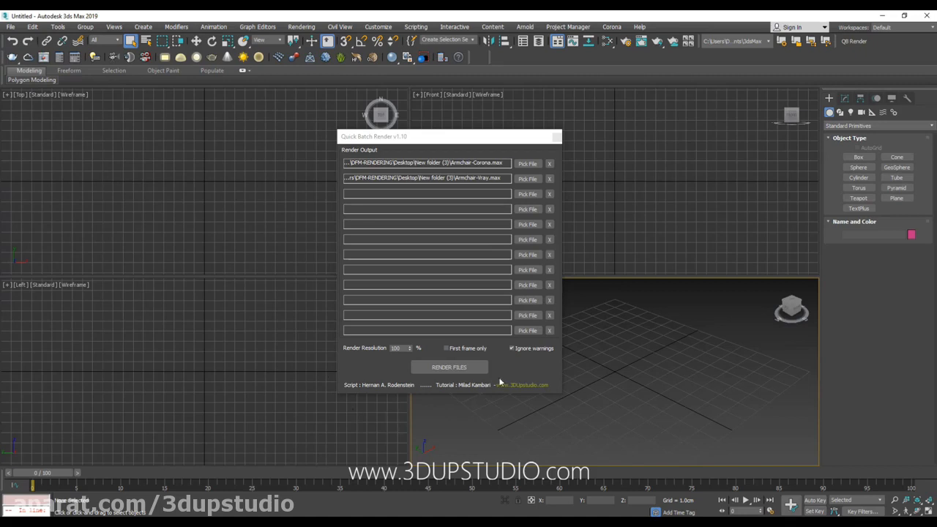
# Start the batch render of both armchair scenes and spread out the progress, frame buffer and Quick Batch Render windows.
pyautogui.click(443, 368)
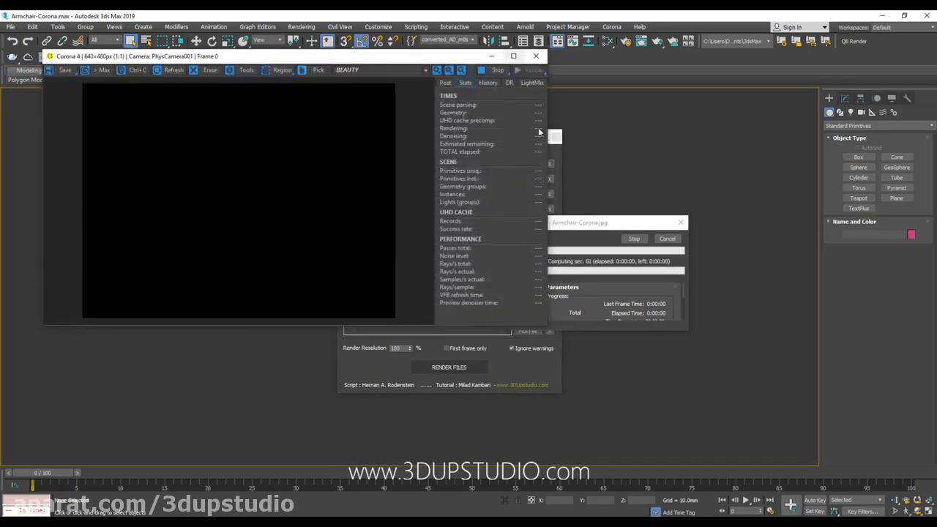
pyautogui.moveTo(585, 224); pyautogui.dragTo(735, 222)
pyautogui.moveTo(368, 58); pyautogui.dragTo(326, 70)
pyautogui.moveTo(524, 139); pyautogui.dragTo(637, 117)
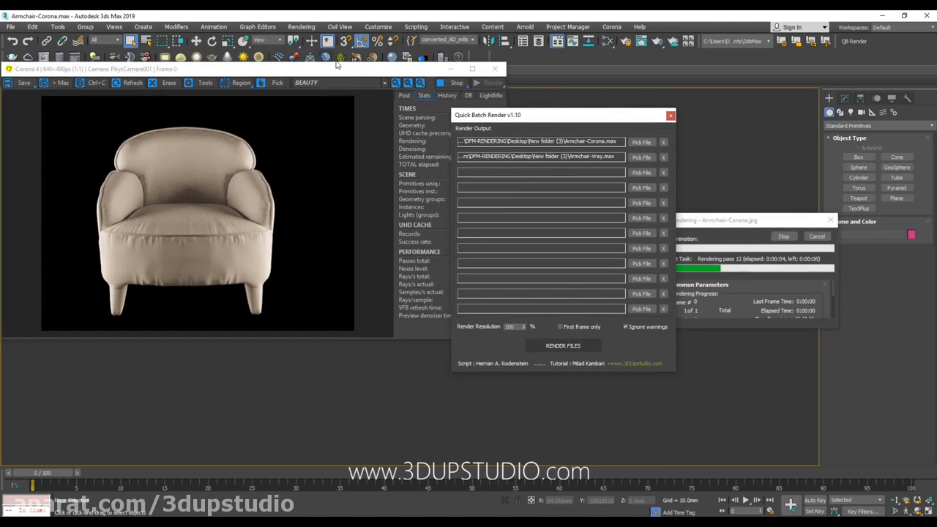
pyautogui.click(741, 266)
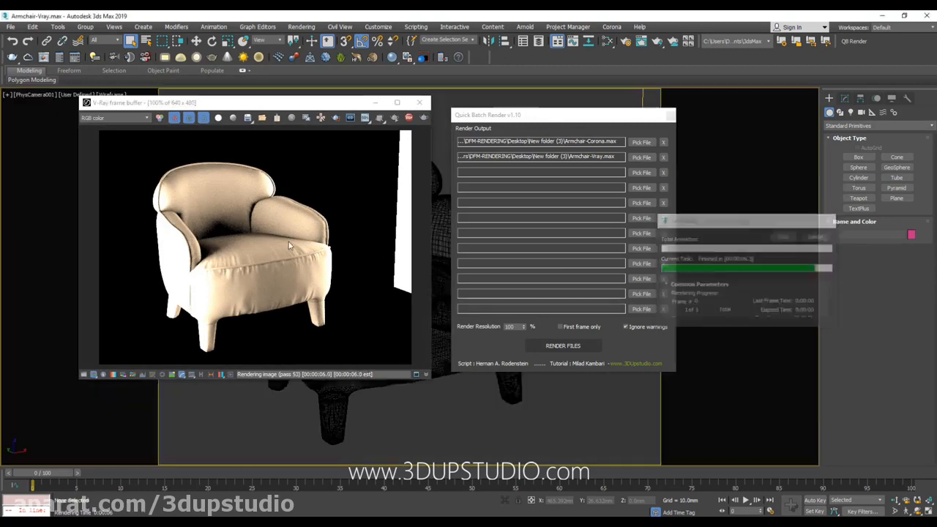
# Check the Armchair-Corona and Armchair-Vray render images in New folder (3) in File Explorer, then return to Quick Batch Render in 3ds Max.
pyautogui.moveTo(936, 121); pyautogui.dragTo(486, 112)
pyautogui.click(503, 226)
pyautogui.click(480, 171)
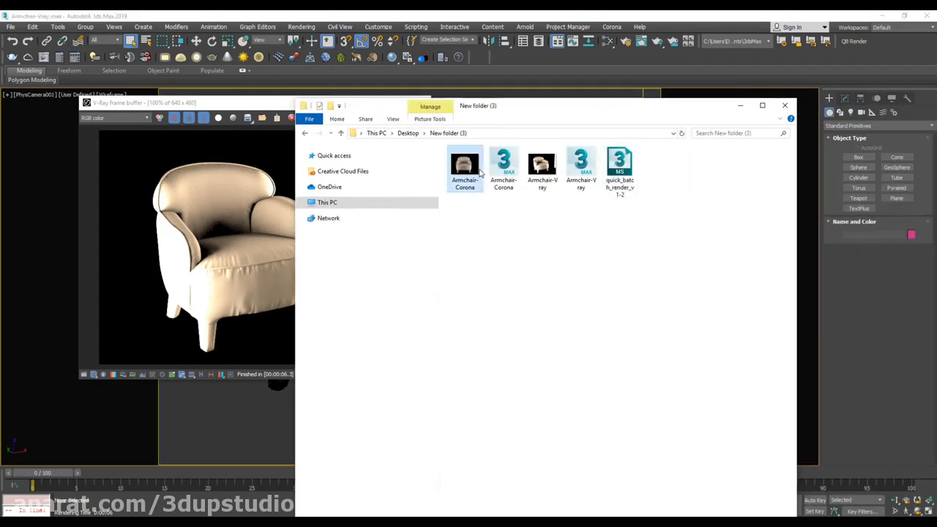
pyautogui.click(542, 173)
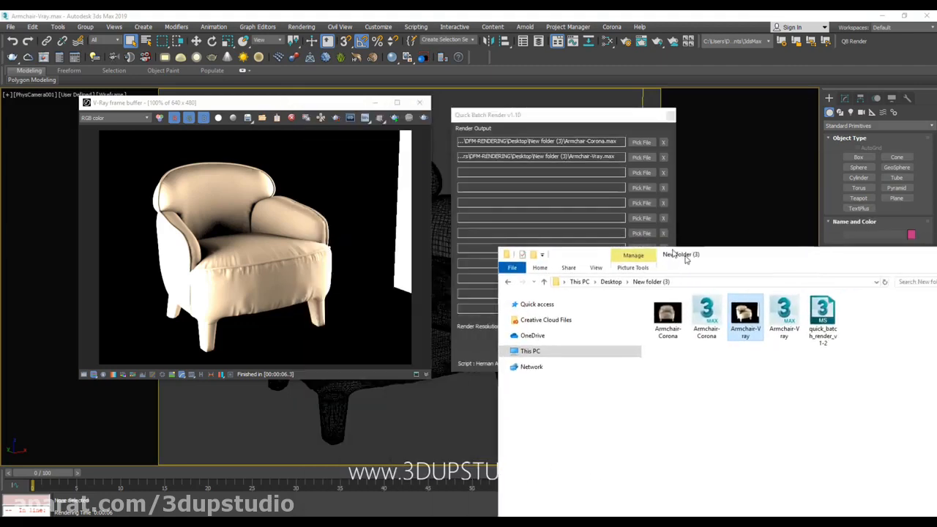
pyautogui.moveTo(688, 257); pyautogui.dragTo(644, 250)
pyautogui.click(456, 143)
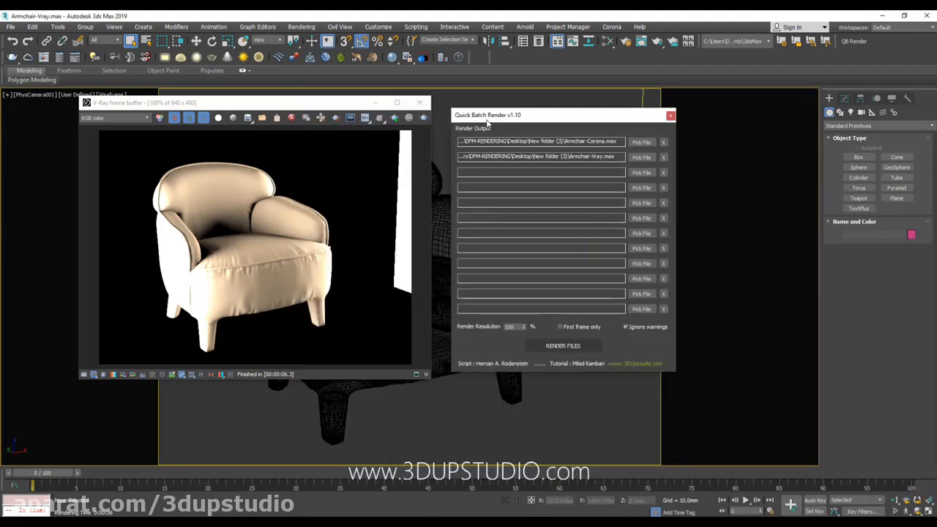